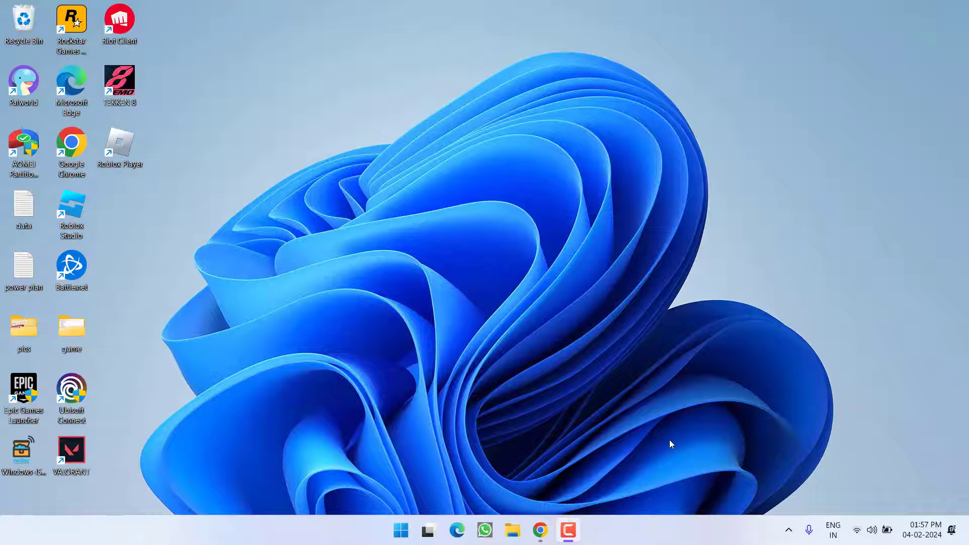
- Bring back and minimise the browser, then check the Windows Update page in Settings
{"action": "left_click", "coordinate": [539, 529]}
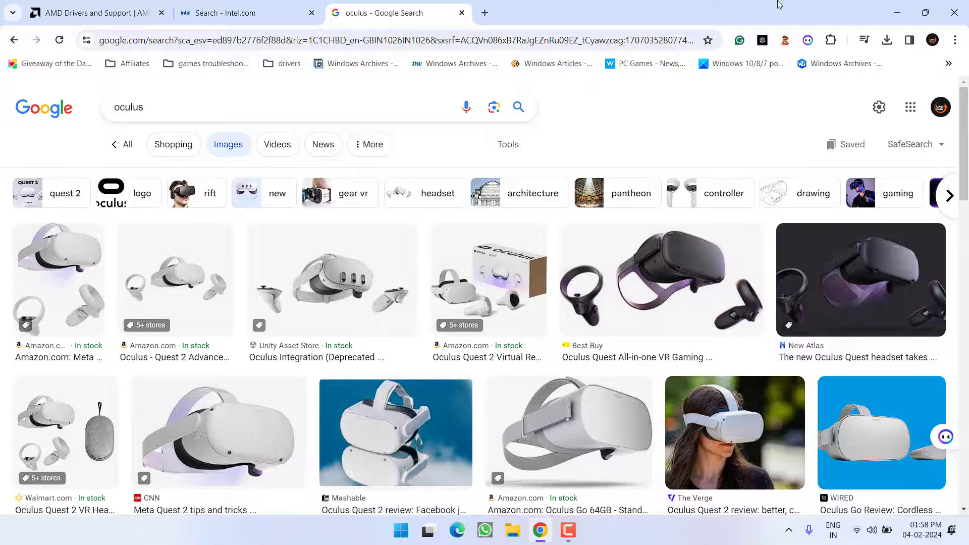
{"action": "left_click", "coordinate": [895, 13]}
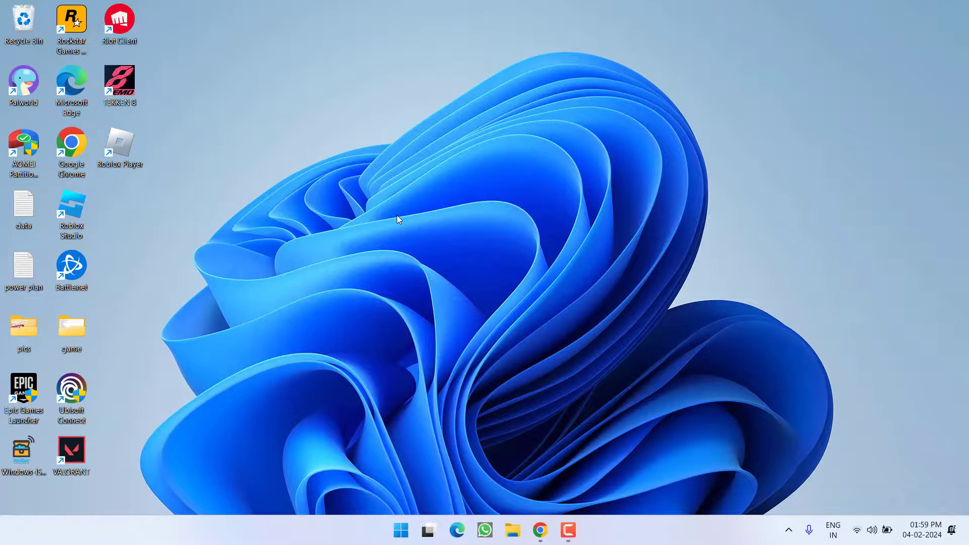
{"action": "key", "text": "super+i"}
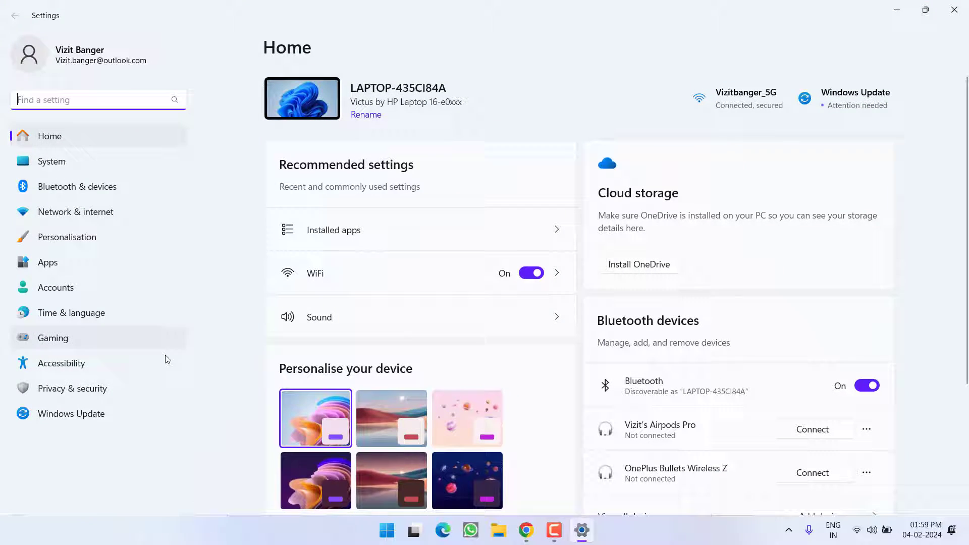
{"action": "left_click", "coordinate": [71, 413]}
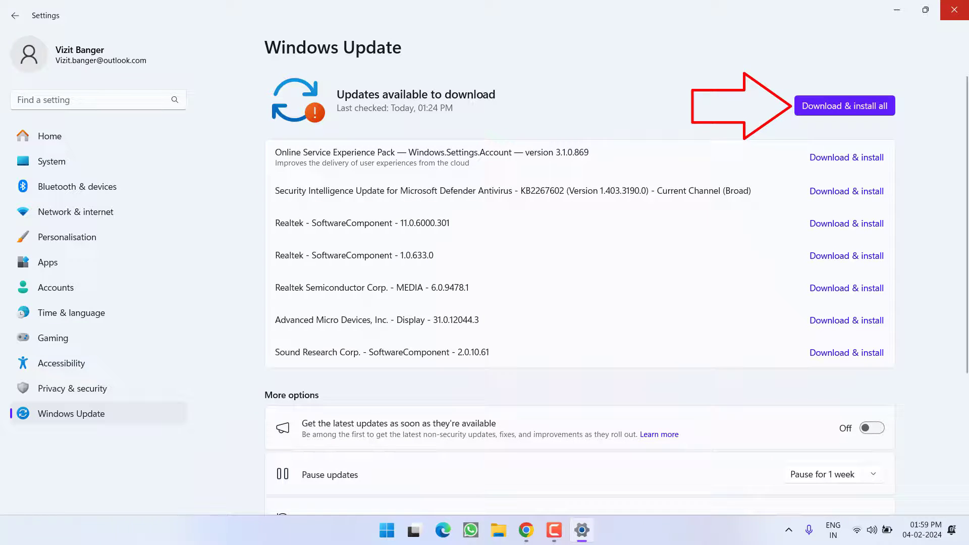
{"action": "left_click", "coordinate": [954, 10]}
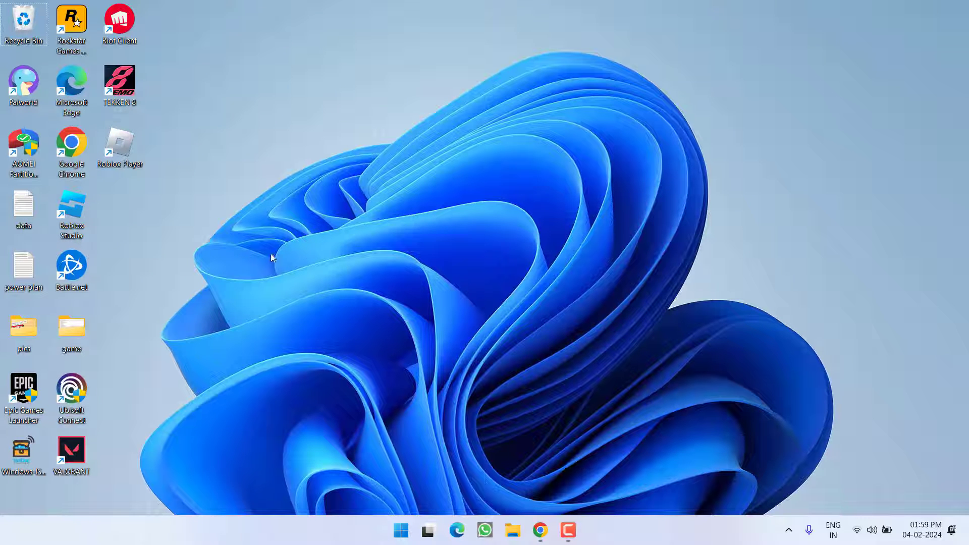
- Open Device Manager from the Start right-click menu and expand Universal Serial Bus controllers
{"action": "right_click", "coordinate": [401, 530]}
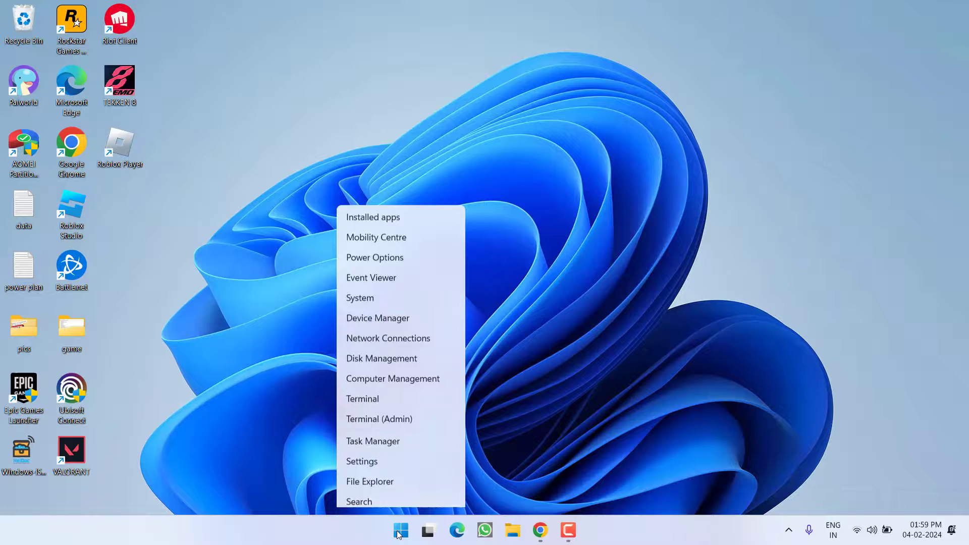
{"action": "left_click", "coordinate": [386, 249]}
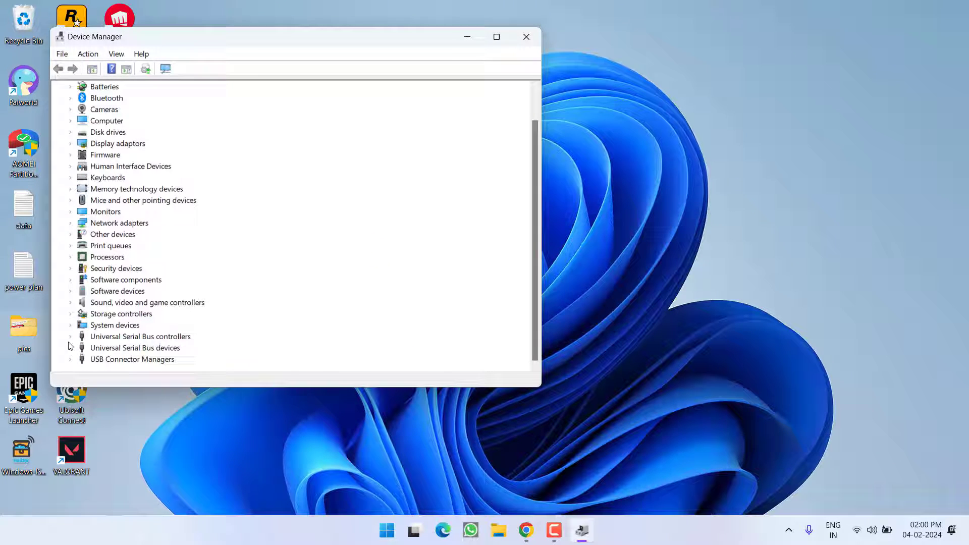
{"action": "left_click", "coordinate": [145, 337]}
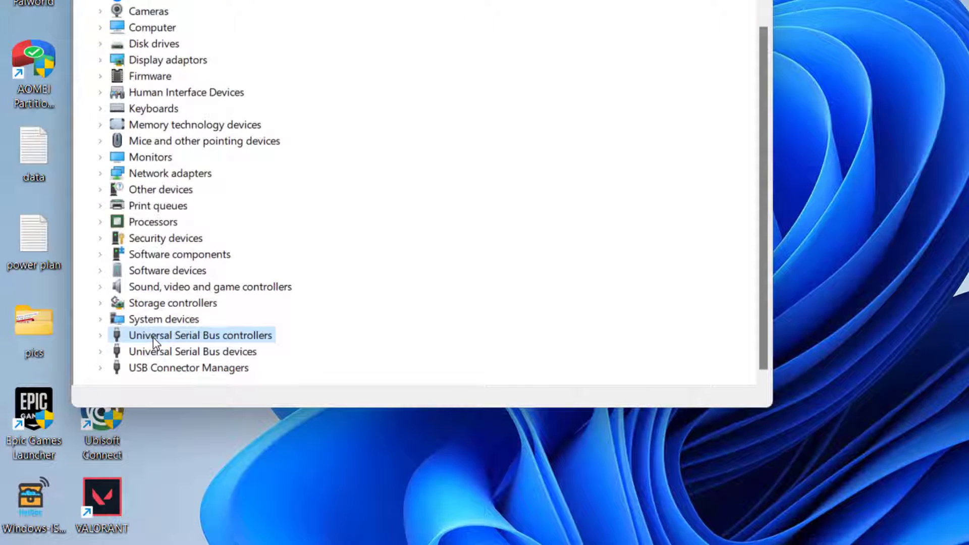
{"action": "double_click", "coordinate": [154, 337]}
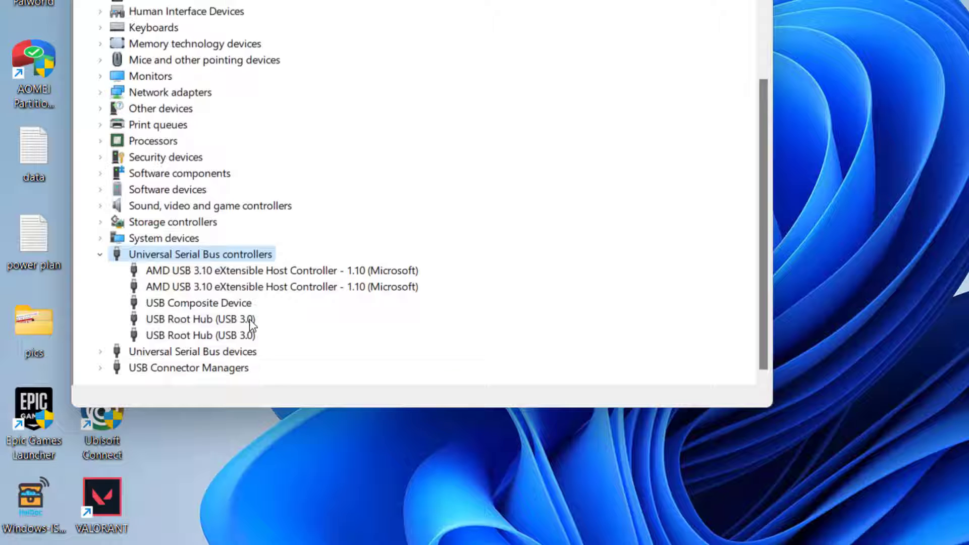
- Untick 'Allow the computer to turn off this device' on the second AMD controller, then rescan hardware
{"action": "right_click", "coordinate": [267, 291]}
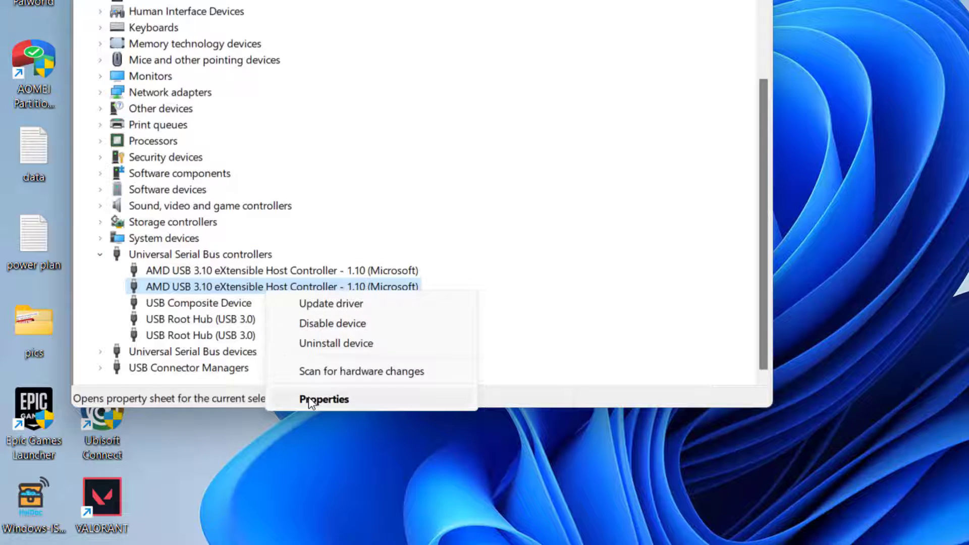
{"action": "left_click", "coordinate": [324, 399]}
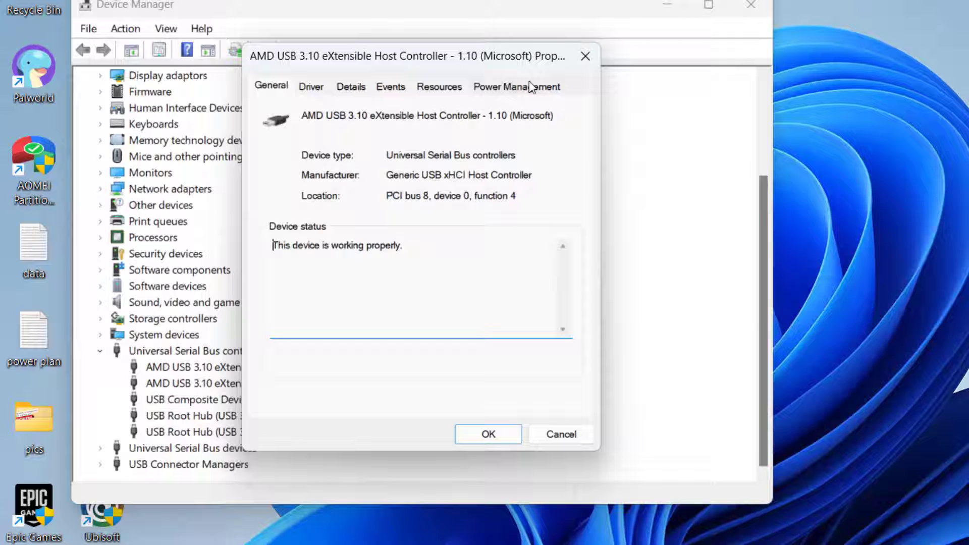
{"action": "left_click", "coordinate": [523, 86]}
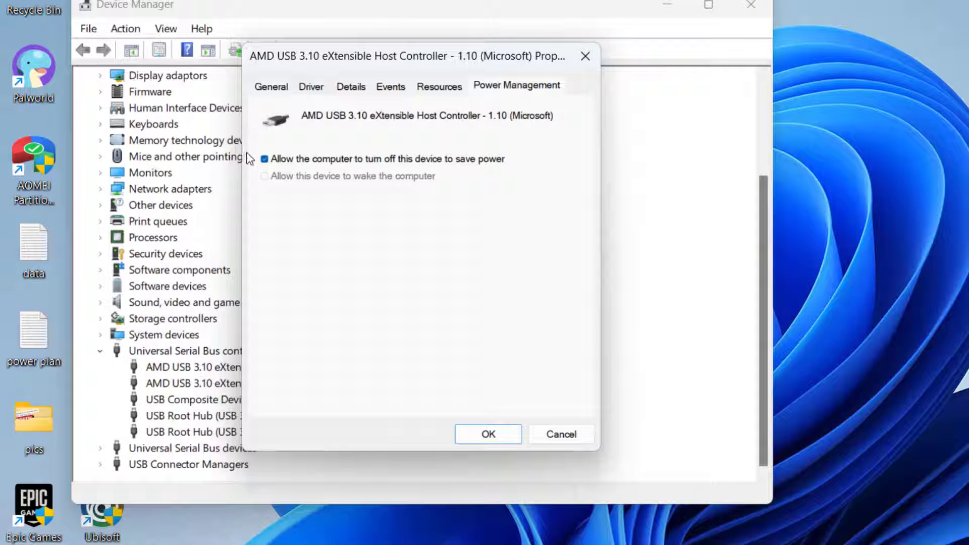
{"action": "left_click", "coordinate": [299, 161]}
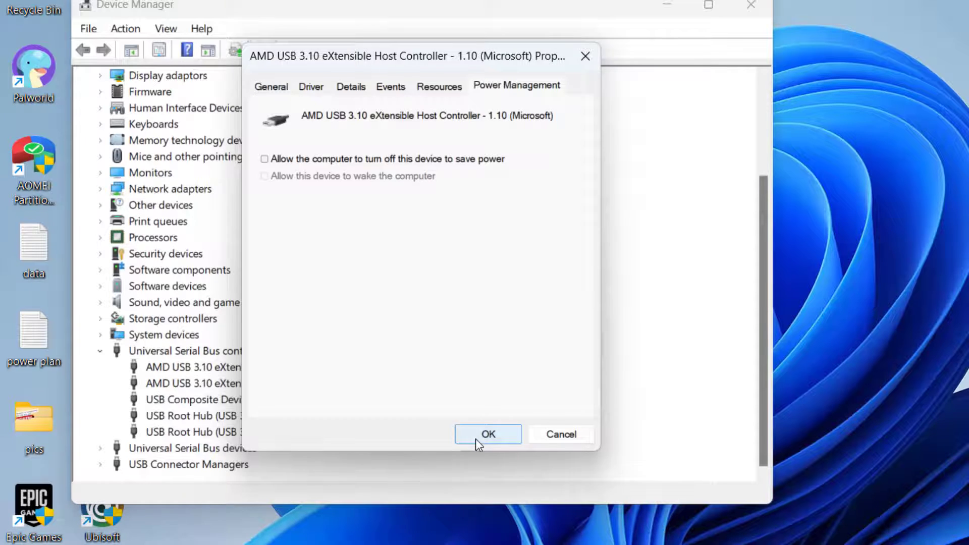
{"action": "left_click", "coordinate": [488, 433]}
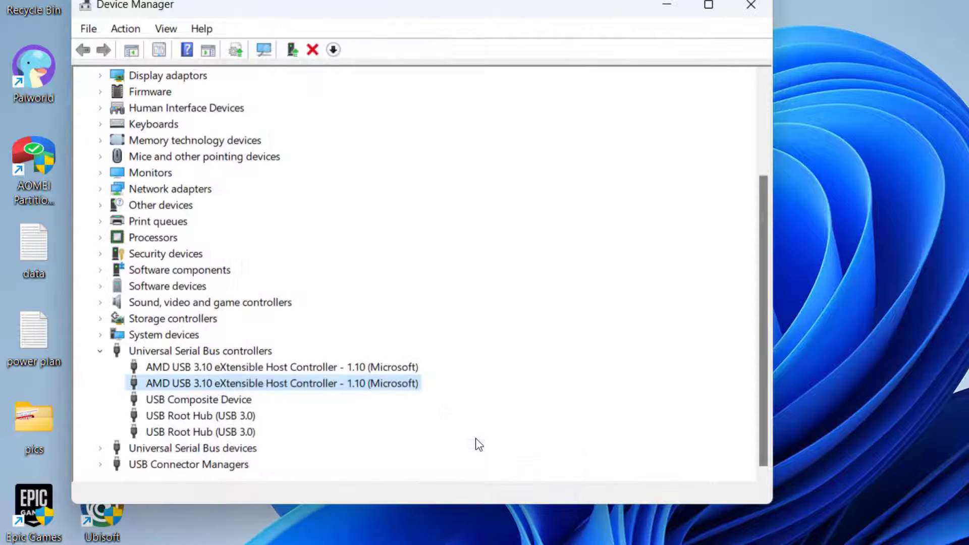
{"action": "left_click", "coordinate": [264, 52]}
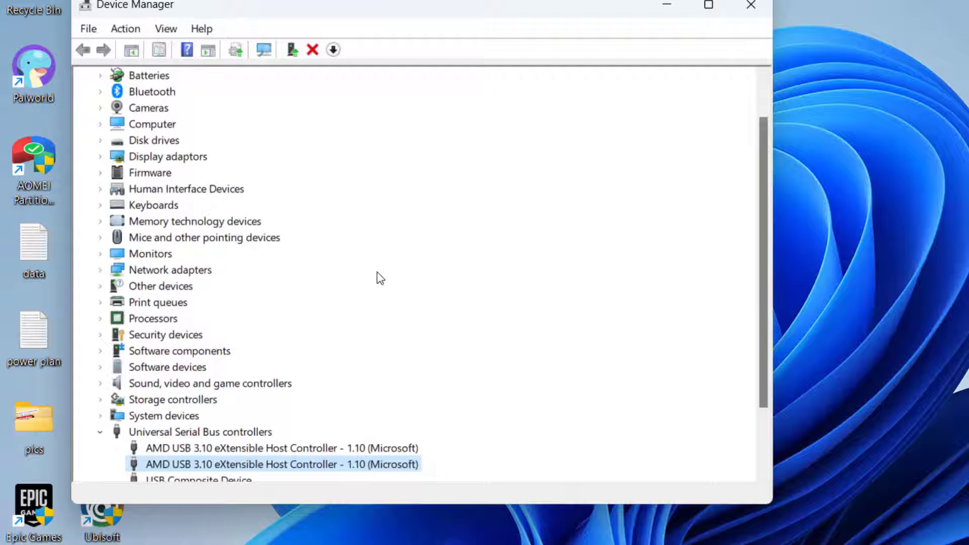
{"action": "scroll", "coordinate": [379, 277], "scroll_direction": "down", "scroll_amount": 1}
{"action": "scroll", "coordinate": [379, 278], "scroll_direction": "down", "scroll_amount": 1}
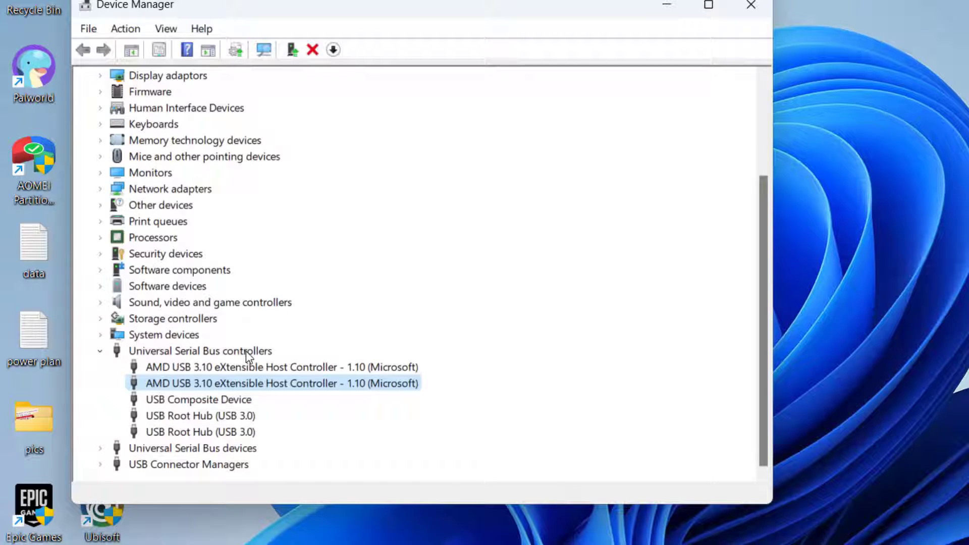
- Open and dismiss both AMD USB controllers' context menus, then close Device Manager
{"action": "right_click", "coordinate": [355, 370]}
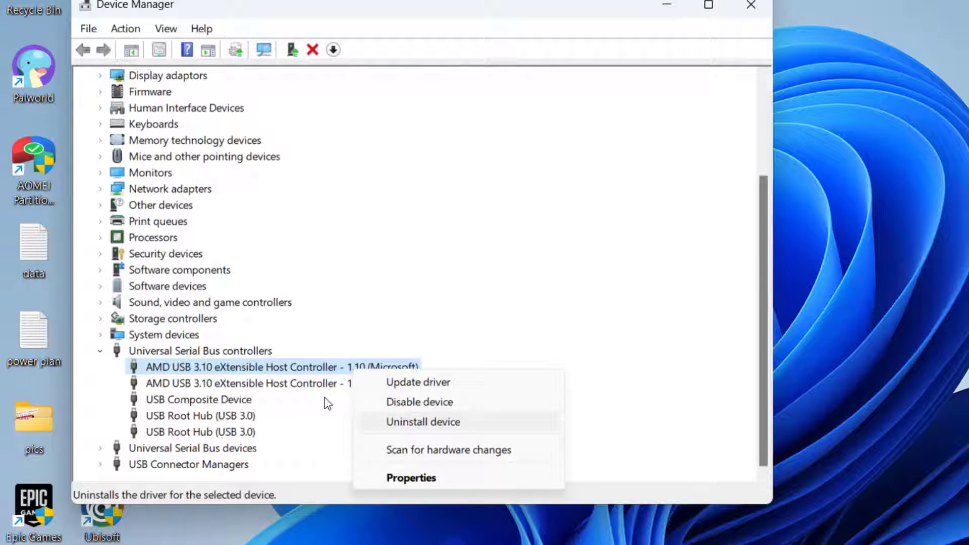
{"action": "right_click", "coordinate": [294, 383]}
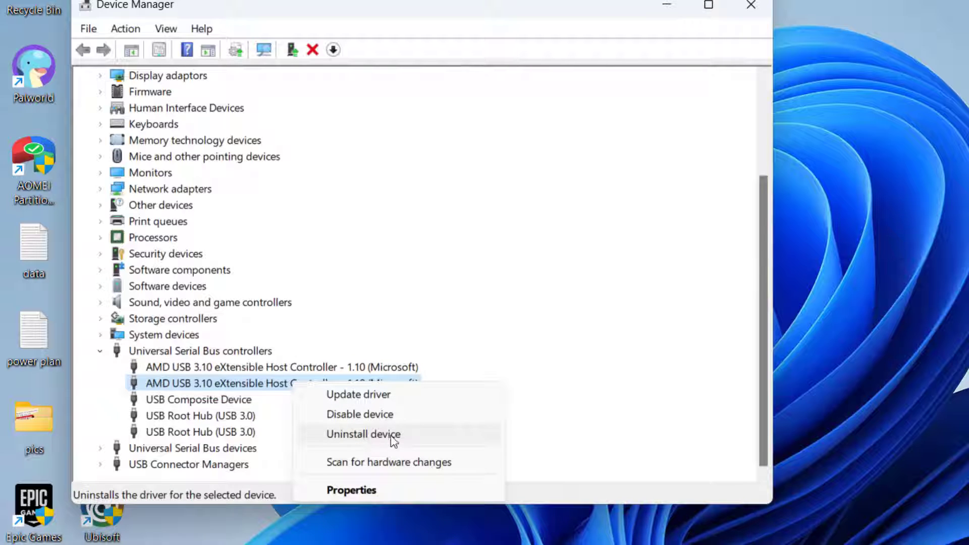
{"action": "left_click", "coordinate": [581, 428]}
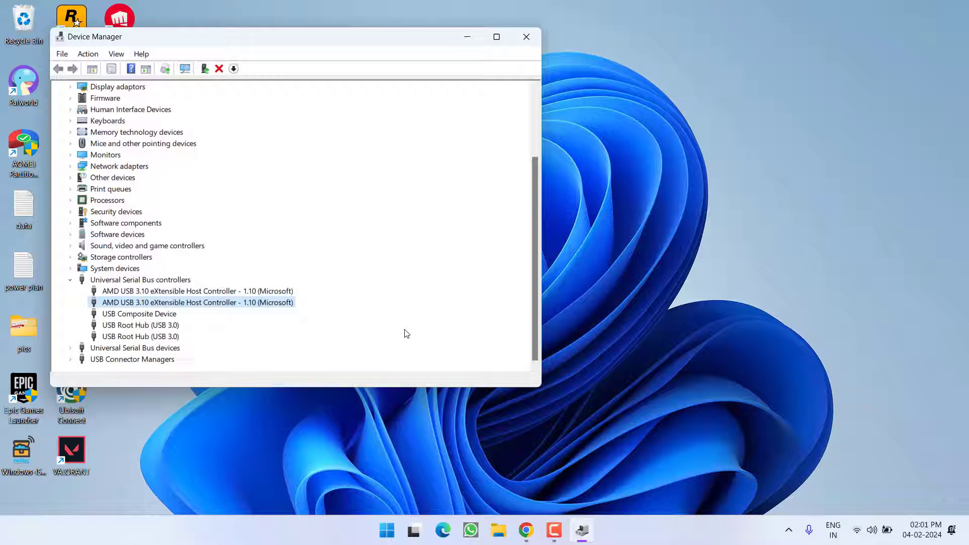
{"action": "left_click", "coordinate": [525, 37]}
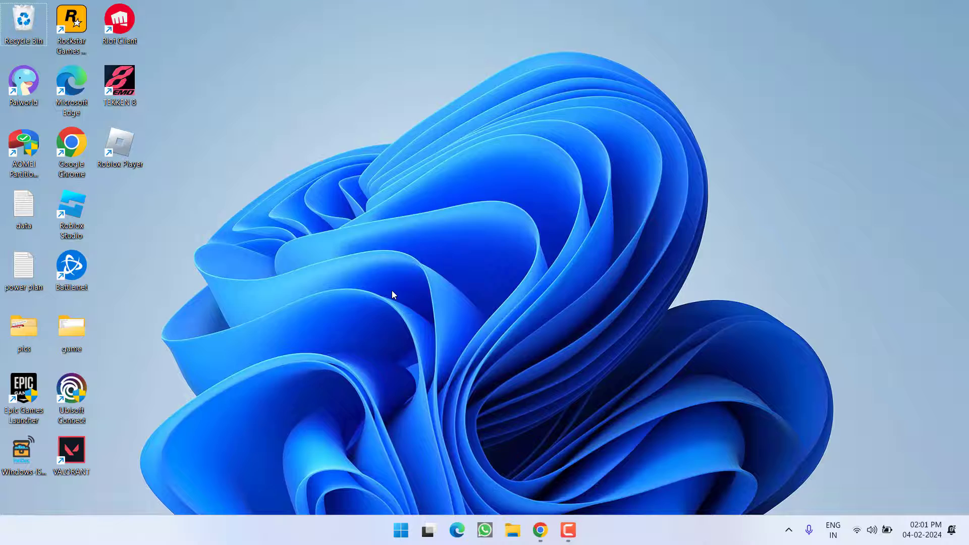
- Open Control Panel from Windows search and go to Power Options
{"action": "key", "text": "super"}
{"action": "type", "text": "control"}
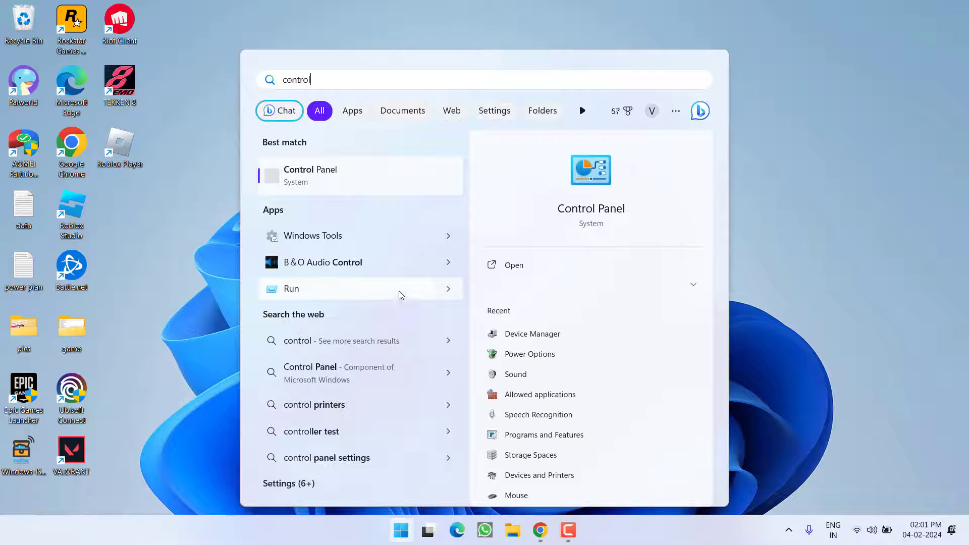
{"action": "key", "text": "Return"}
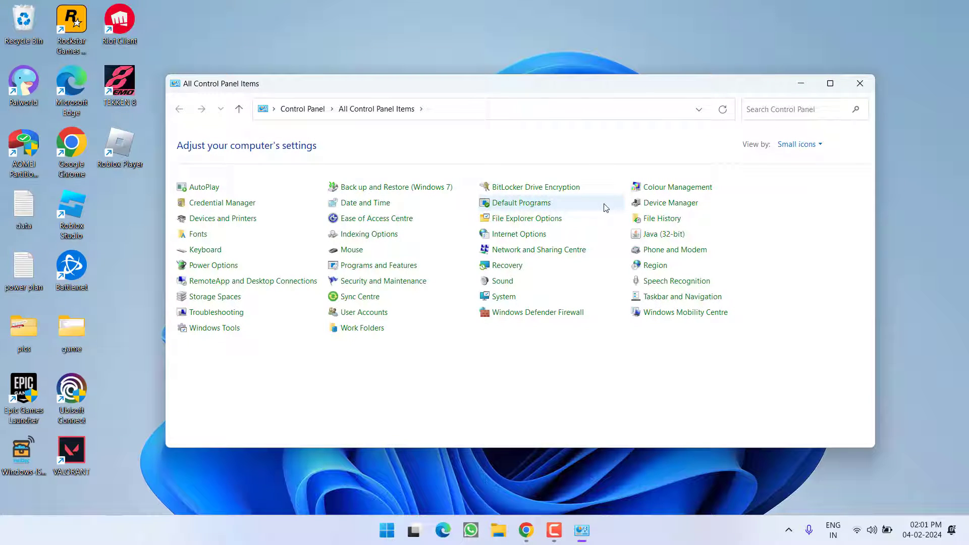
{"action": "left_click", "coordinate": [214, 264]}
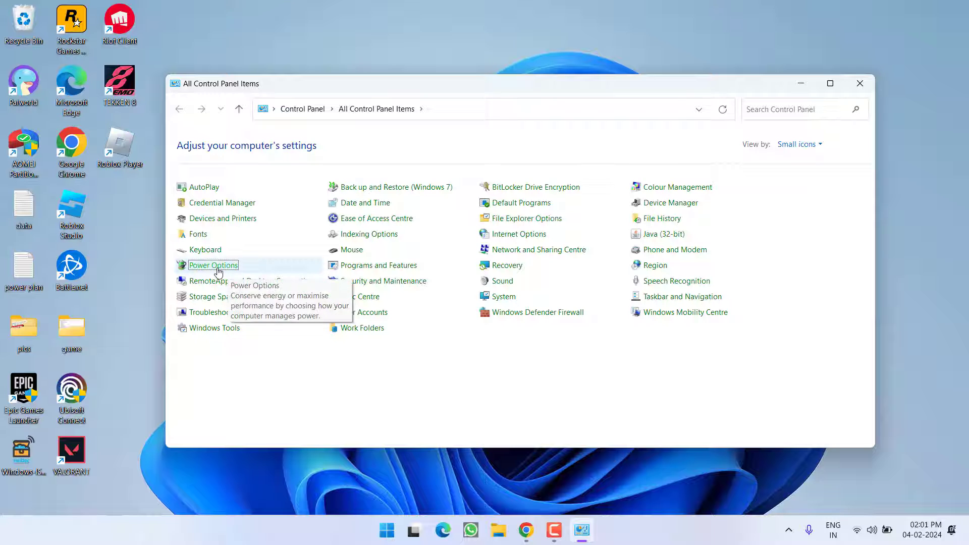
{"action": "left_click", "coordinate": [214, 266]}
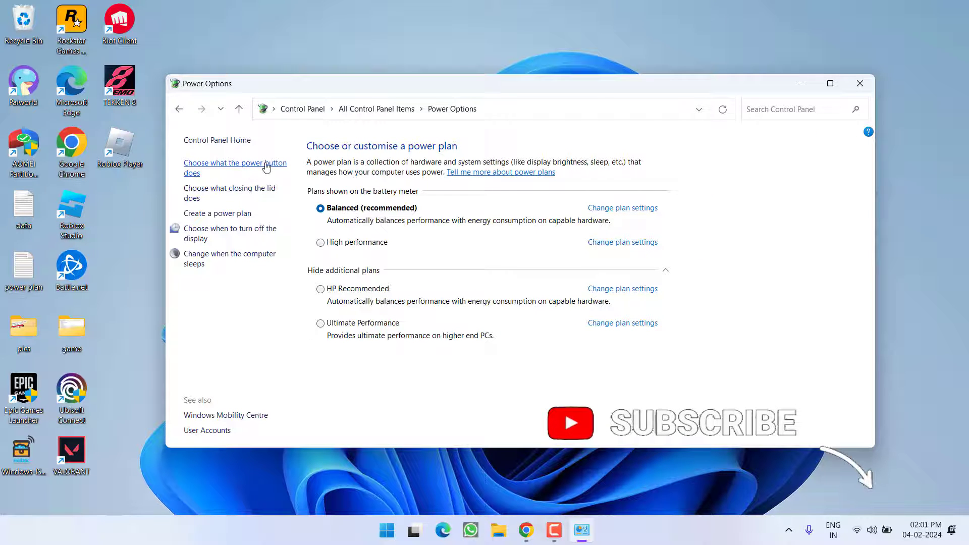
- Untick 'Turn on fast start-up' in the power button settings and save the changes
{"action": "left_click", "coordinate": [267, 166]}
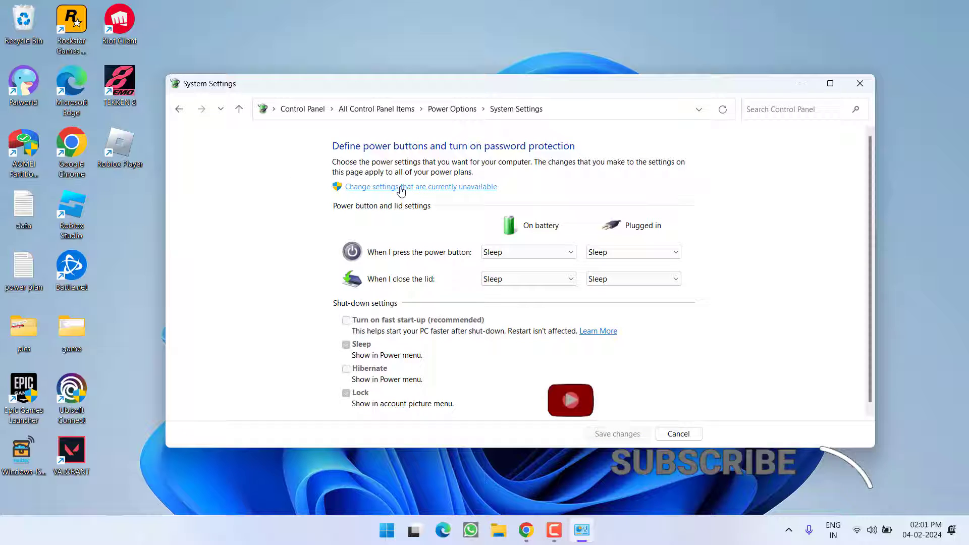
{"action": "left_click", "coordinate": [434, 188]}
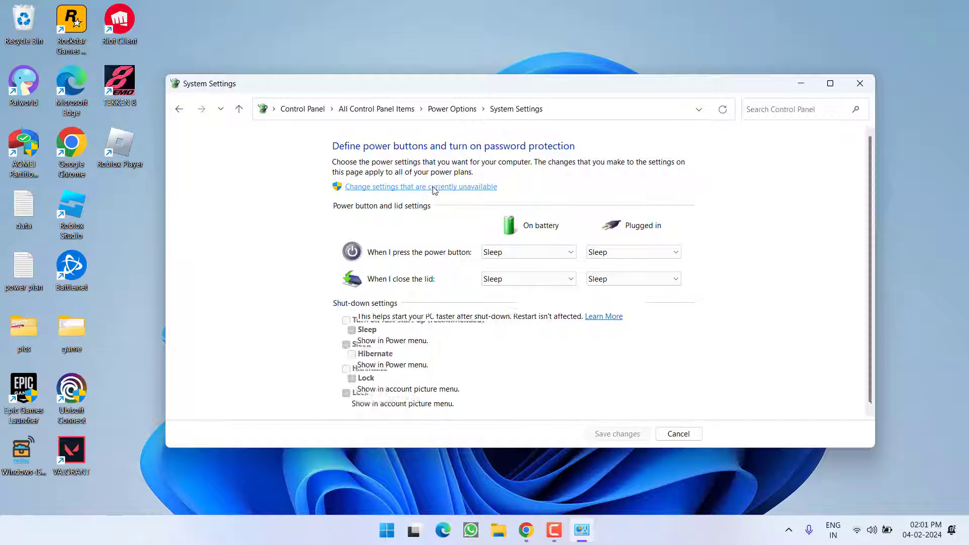
{"action": "left_click", "coordinate": [392, 306]}
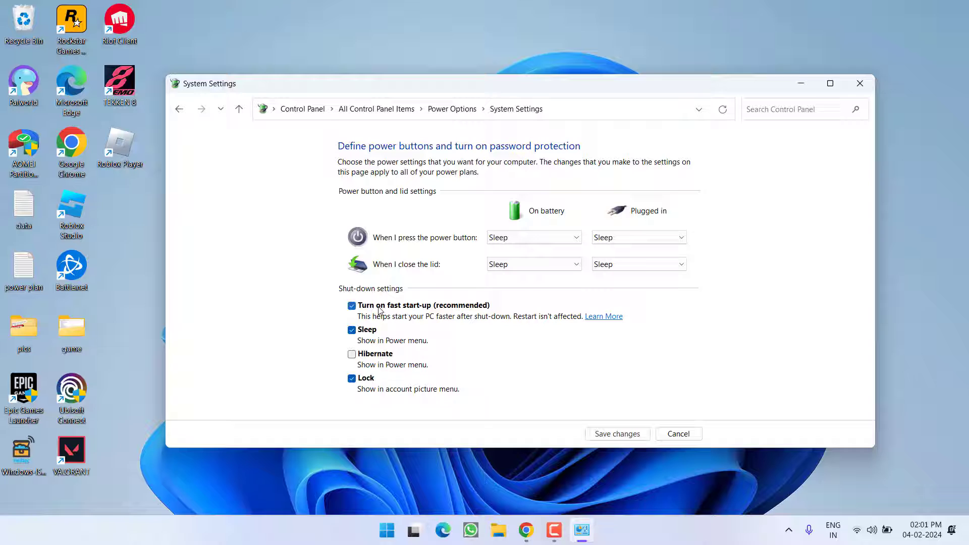
{"action": "left_click", "coordinate": [391, 309]}
{"action": "left_click", "coordinate": [617, 433]}
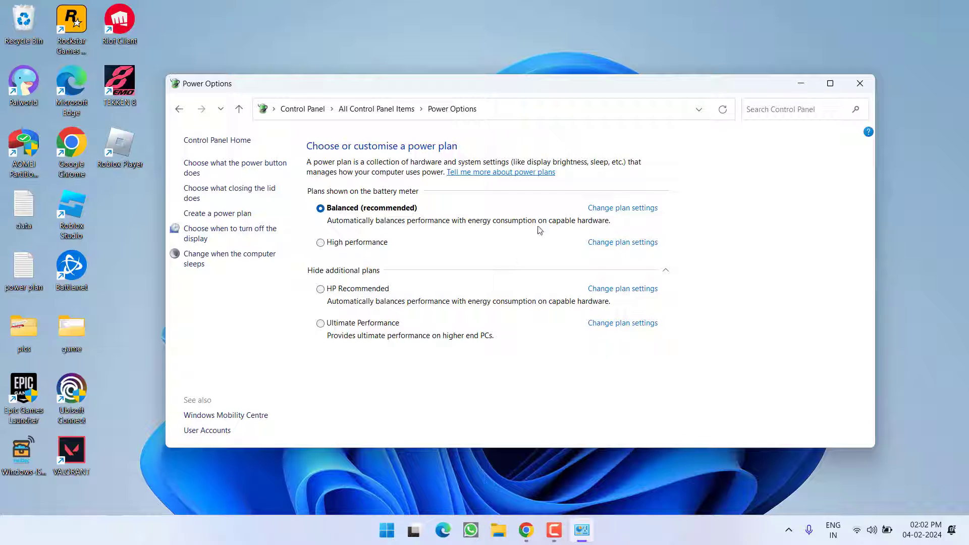
- Open the Balanced plan's settings and its 'Change advanced power settings' dialog
{"action": "left_click", "coordinate": [613, 210]}
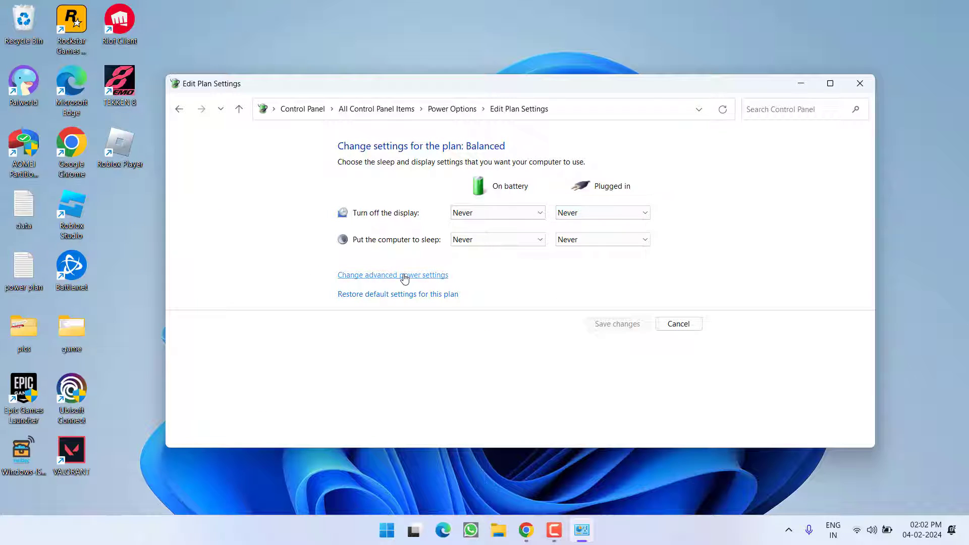
{"action": "left_click", "coordinate": [416, 277]}
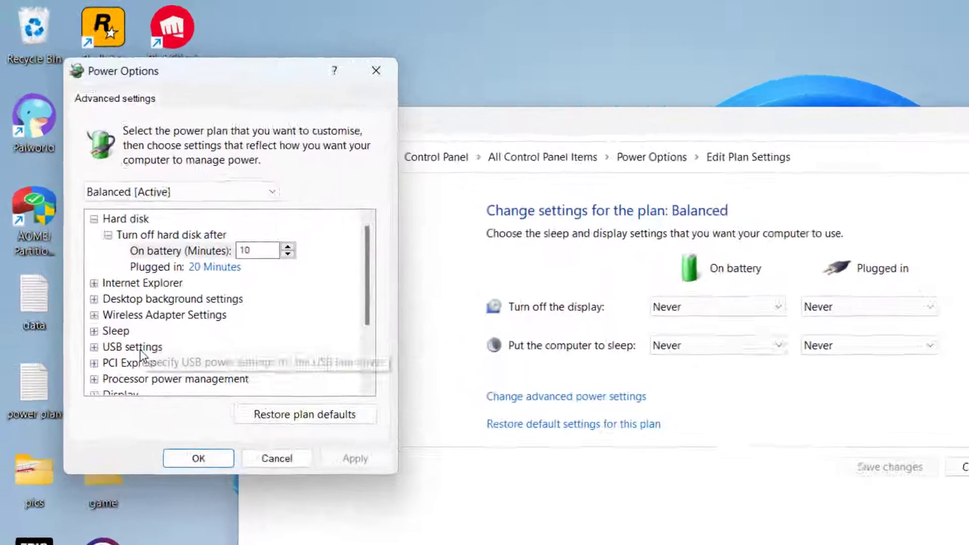
- Set USB selective suspend to Disabled for On battery and Plugged in, then Apply and OK
{"action": "left_click", "coordinate": [140, 349]}
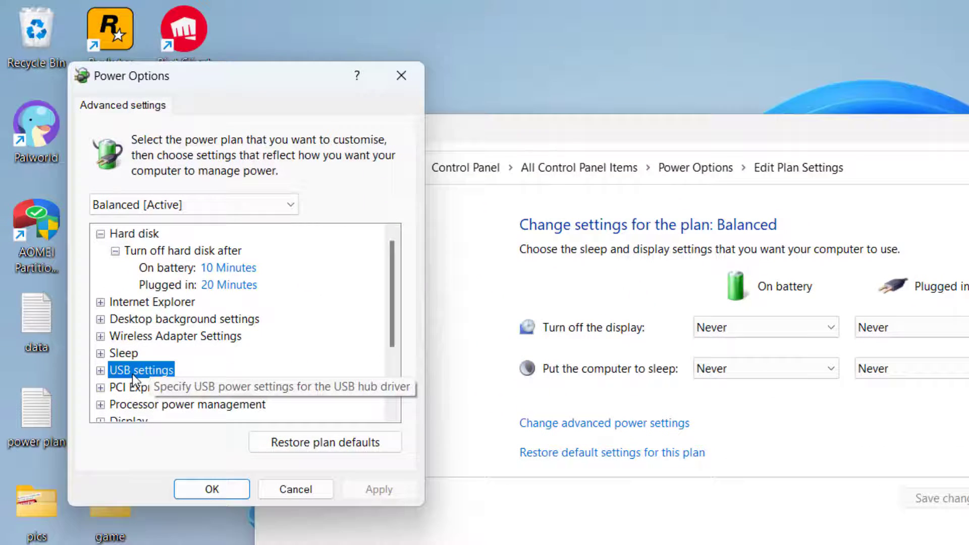
{"action": "double_click", "coordinate": [112, 369]}
{"action": "scroll", "coordinate": [228, 302], "scroll_direction": "down", "scroll_amount": 2}
{"action": "left_click", "coordinate": [156, 284]}
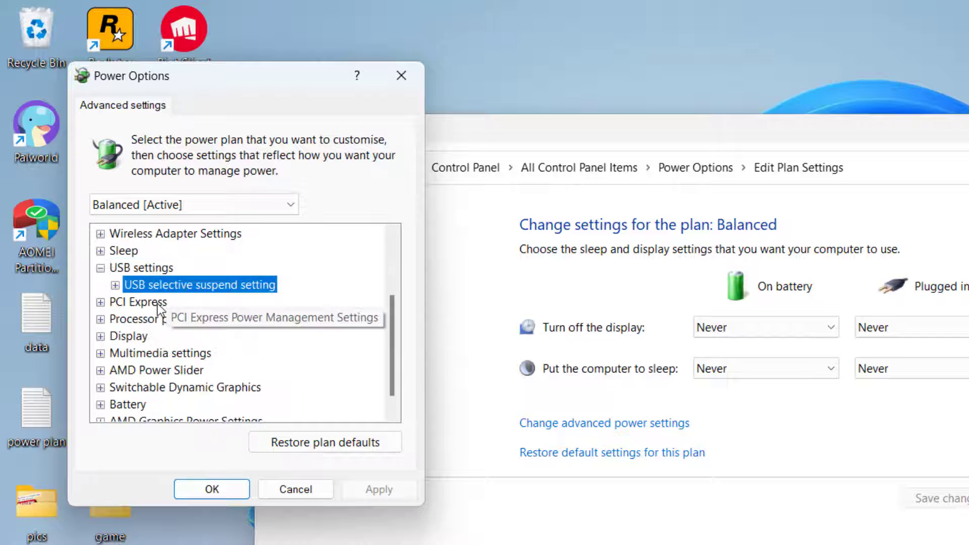
{"action": "left_click", "coordinate": [115, 286]}
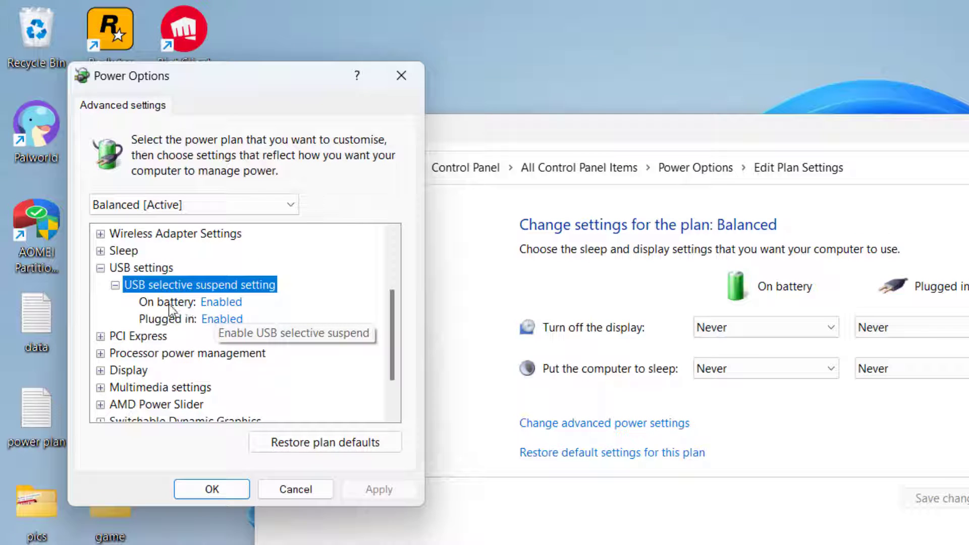
{"action": "left_click", "coordinate": [224, 302]}
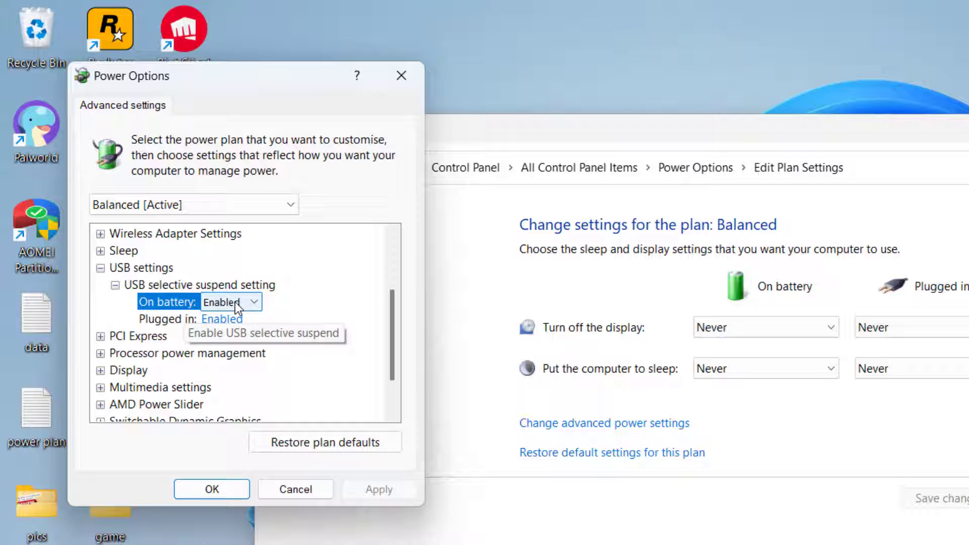
{"action": "left_click", "coordinate": [235, 303]}
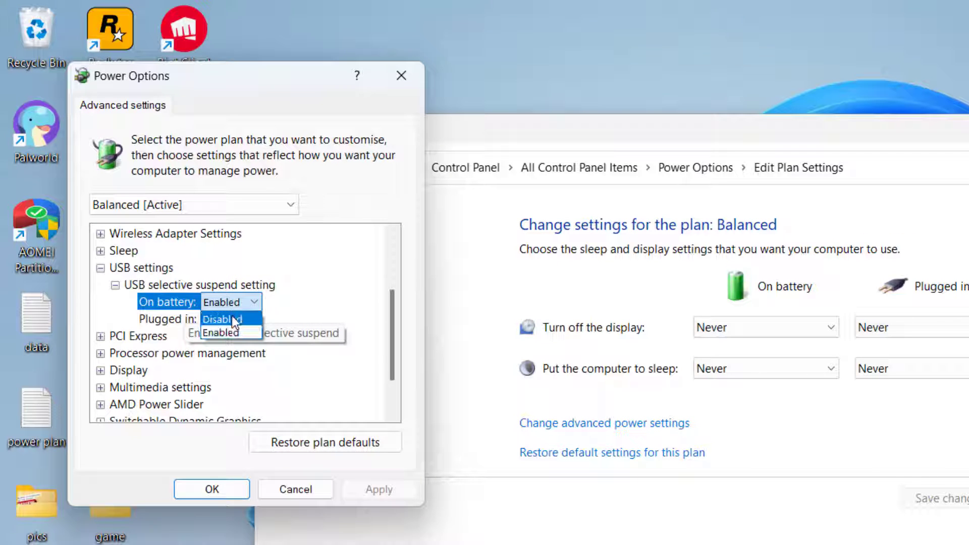
{"action": "left_click", "coordinate": [227, 314]}
{"action": "left_click", "coordinate": [229, 320]}
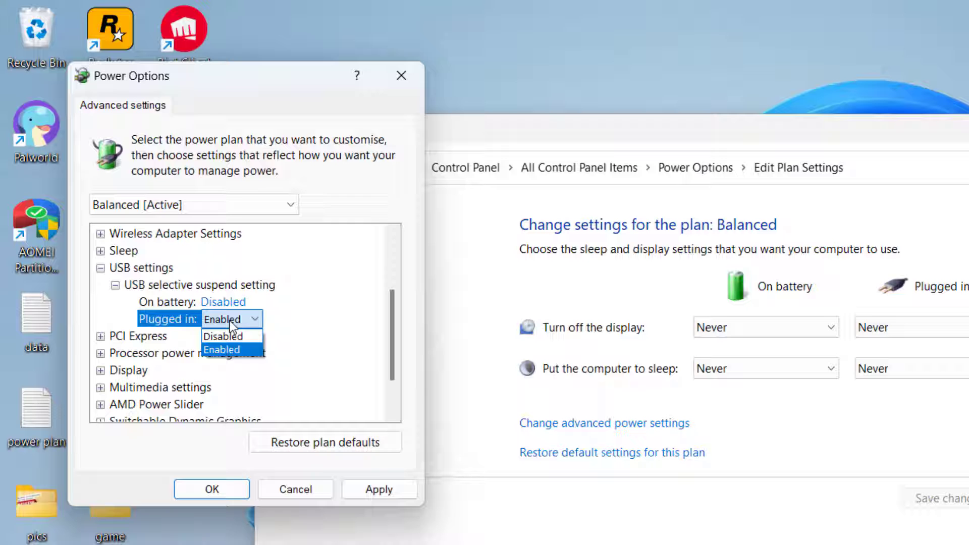
{"action": "left_click", "coordinate": [223, 337]}
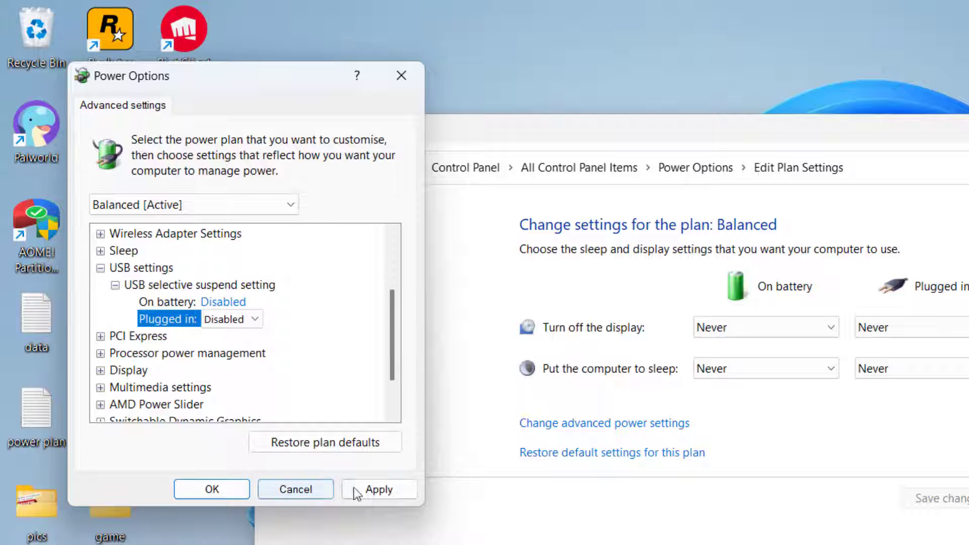
{"action": "left_click", "coordinate": [379, 489]}
{"action": "left_click", "coordinate": [212, 489]}
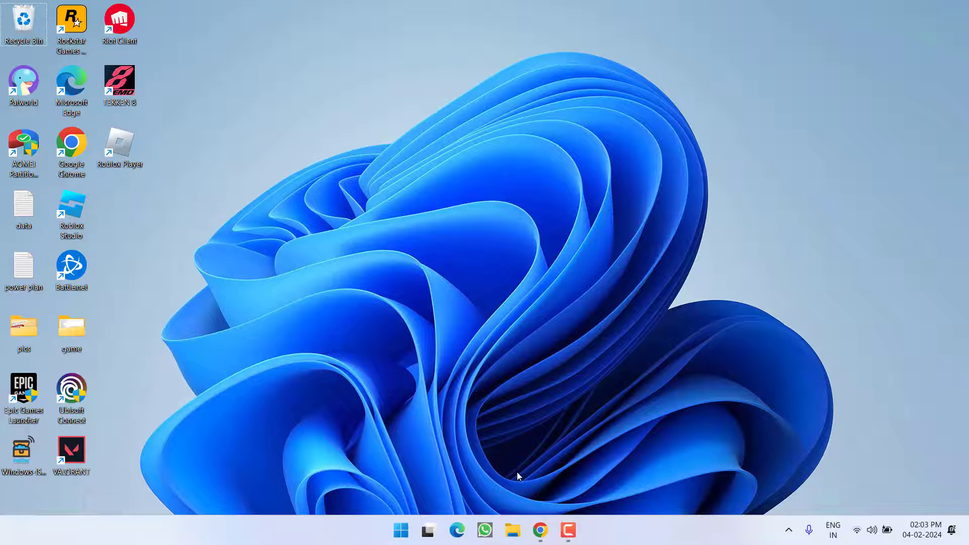
- Save the AMD Windows drivers installer from AMD's support tab to the Desktop
{"action": "left_click", "coordinate": [540, 530]}
{"action": "left_click", "coordinate": [98, 12]}
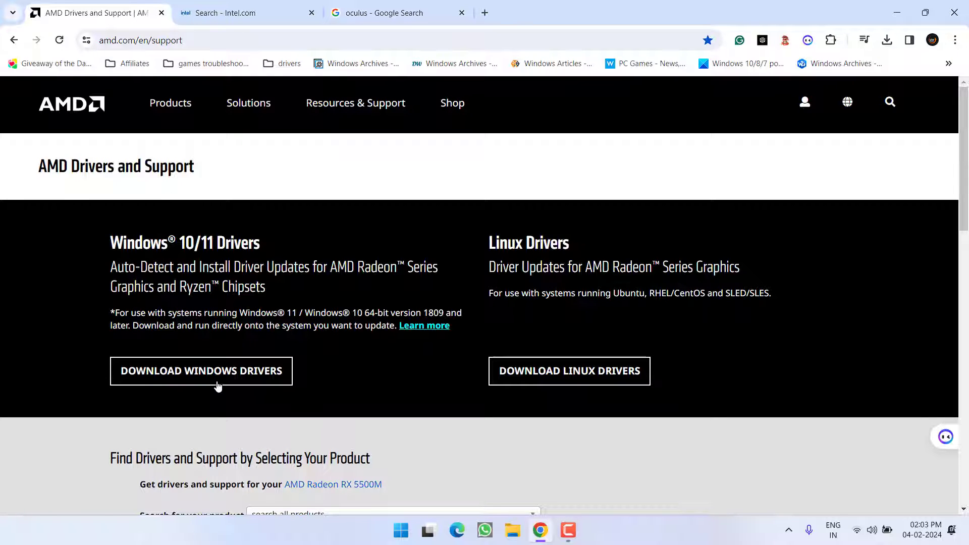
{"action": "left_click", "coordinate": [185, 370]}
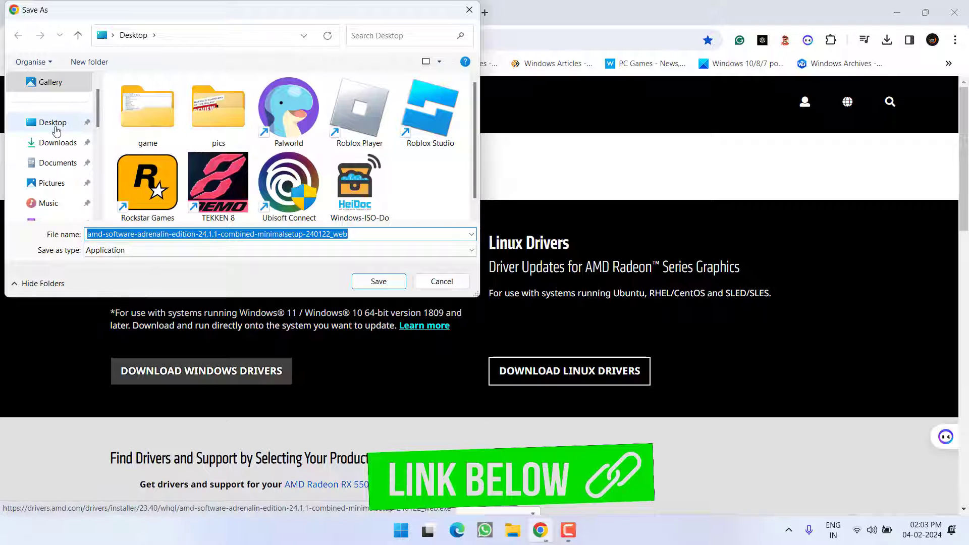
{"action": "left_click", "coordinate": [378, 282]}
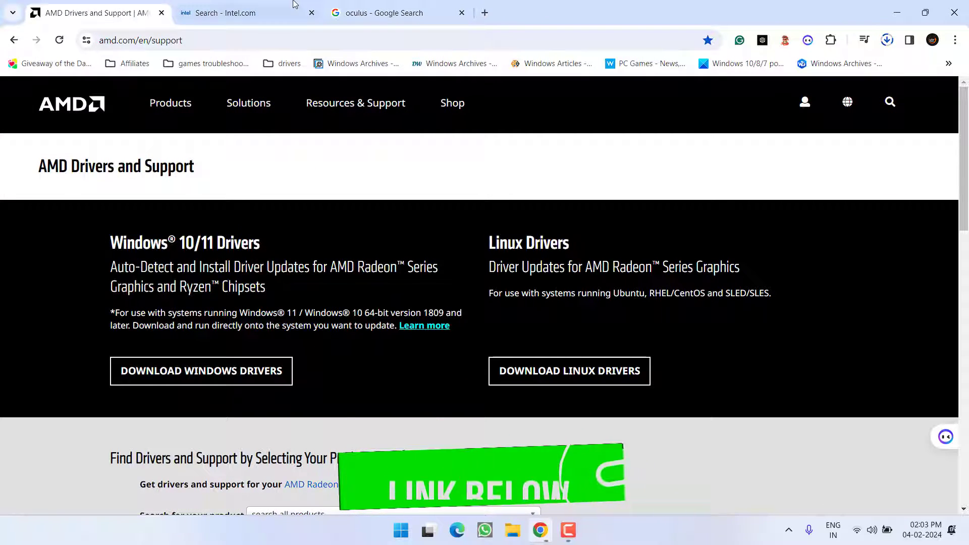
- Save Intel's USB 3.0 eXtensible Host Controller Driver zip to the Desktop and close the license notice
{"action": "left_click", "coordinate": [225, 12]}
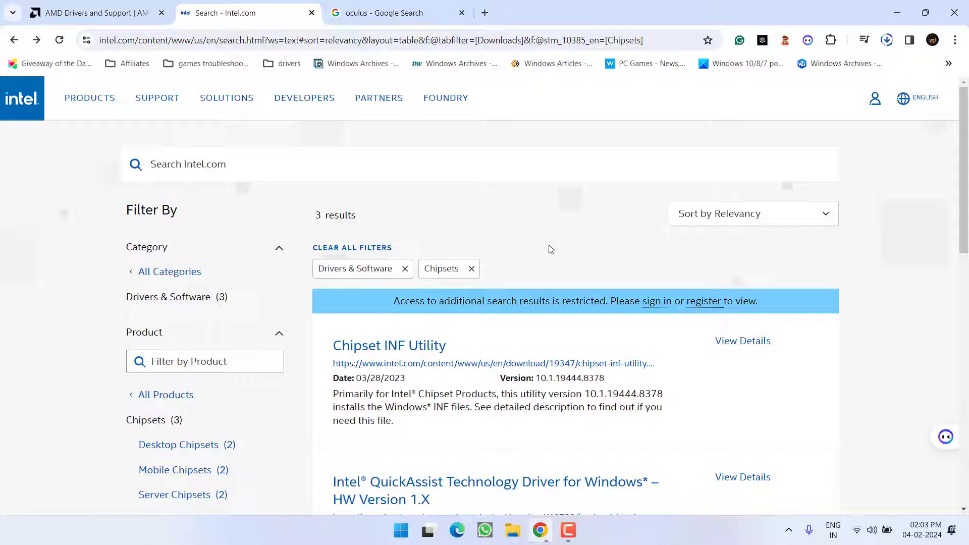
{"action": "scroll", "coordinate": [549, 249], "scroll_direction": "down", "scroll_amount": 5}
{"action": "scroll", "coordinate": [549, 250], "scroll_direction": "down", "scroll_amount": 3}
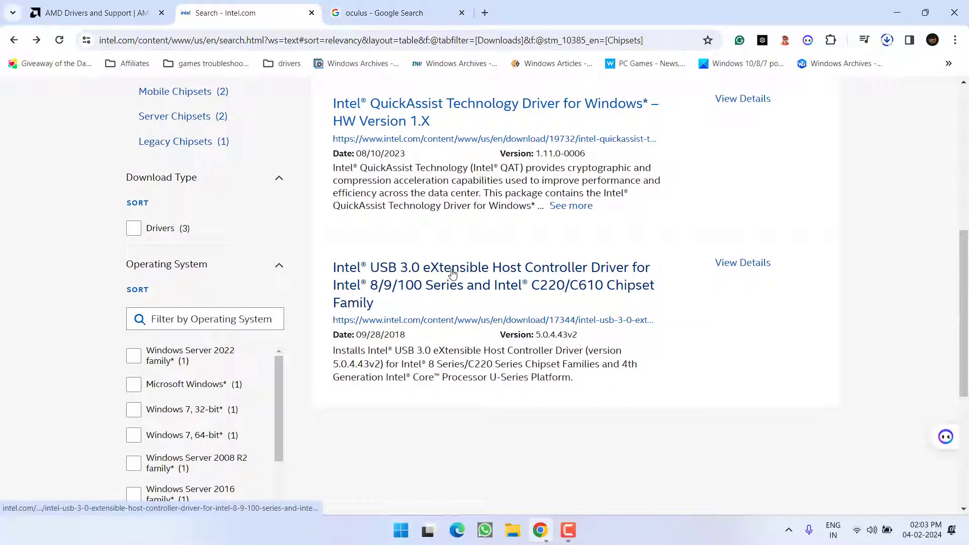
{"action": "left_click", "coordinate": [452, 273]}
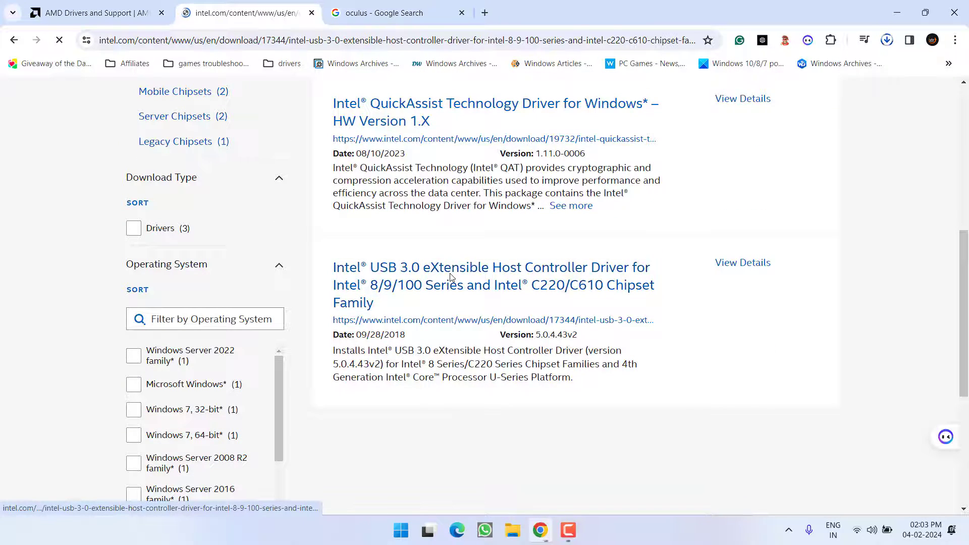
{"action": "scroll", "coordinate": [450, 273], "scroll_direction": "down", "scroll_amount": 3}
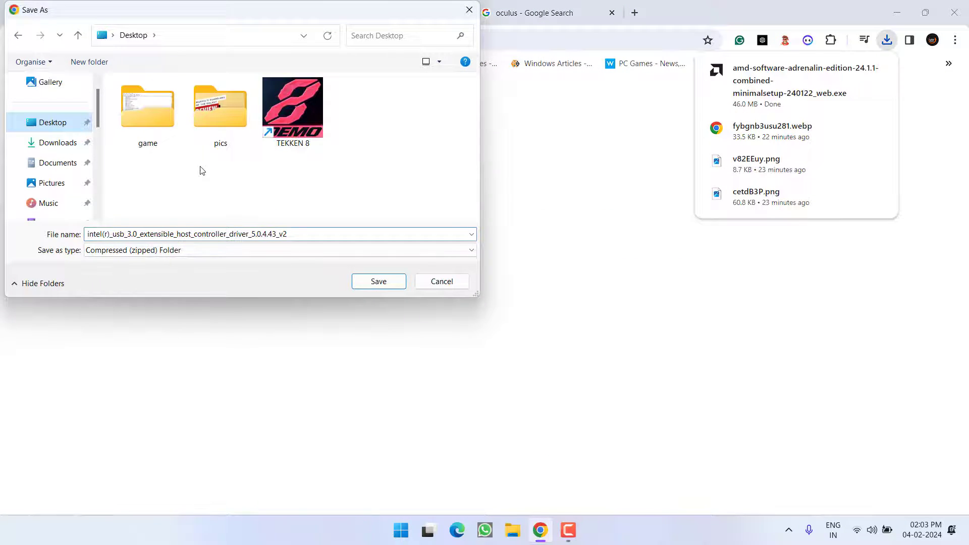
{"action": "left_click", "coordinate": [379, 281]}
{"action": "mouse_move", "coordinate": [795, 84]}
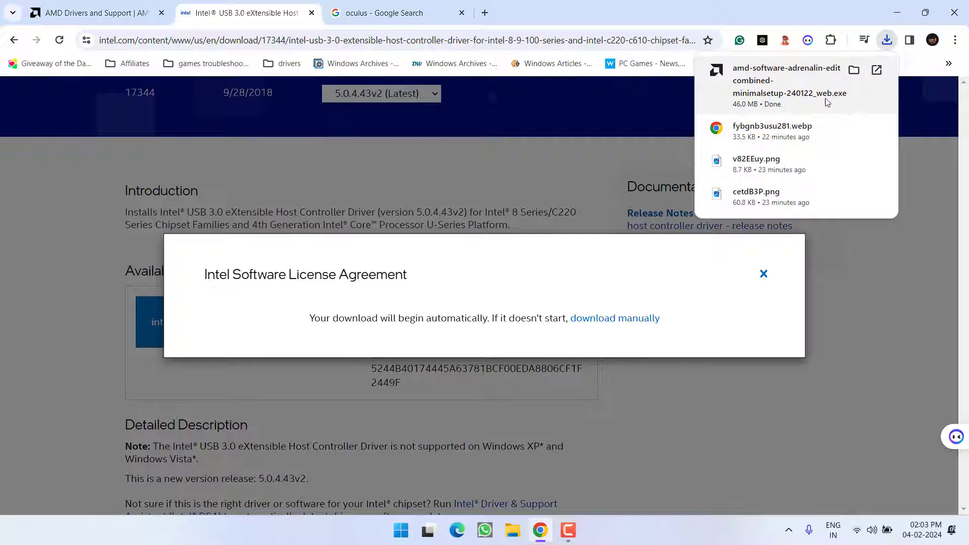
{"action": "left_click", "coordinate": [764, 274]}
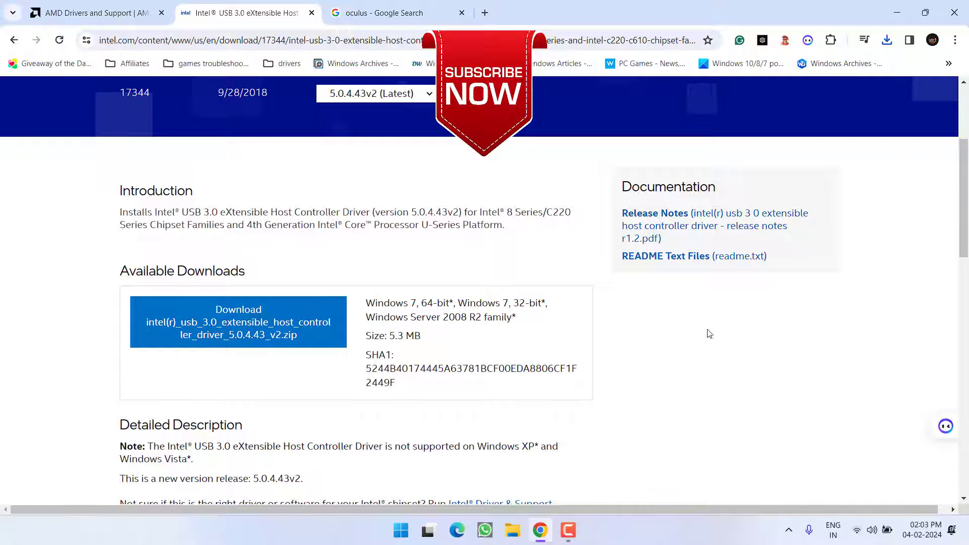
- Minimise Chrome to reveal the downloaded AMD and Intel driver files on the desktop
{"action": "left_click", "coordinate": [897, 12]}
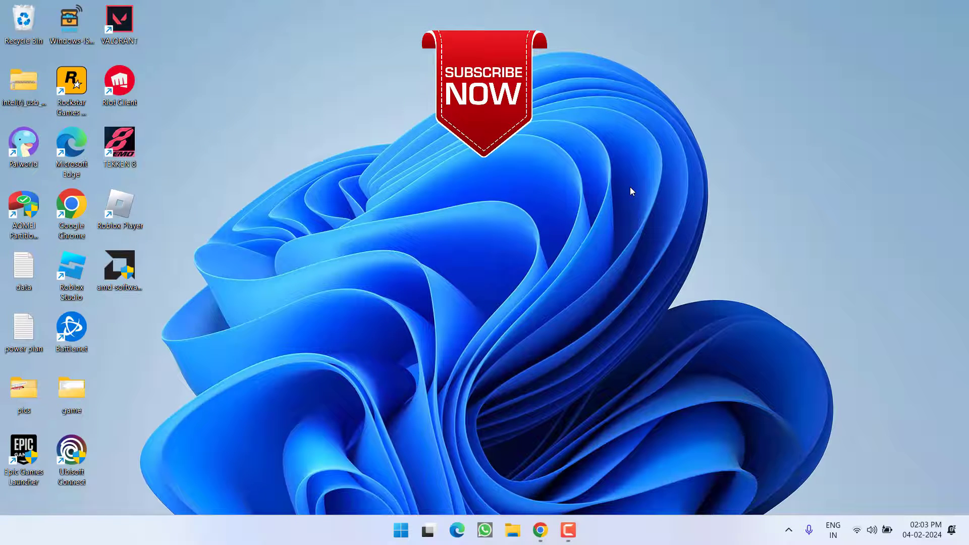